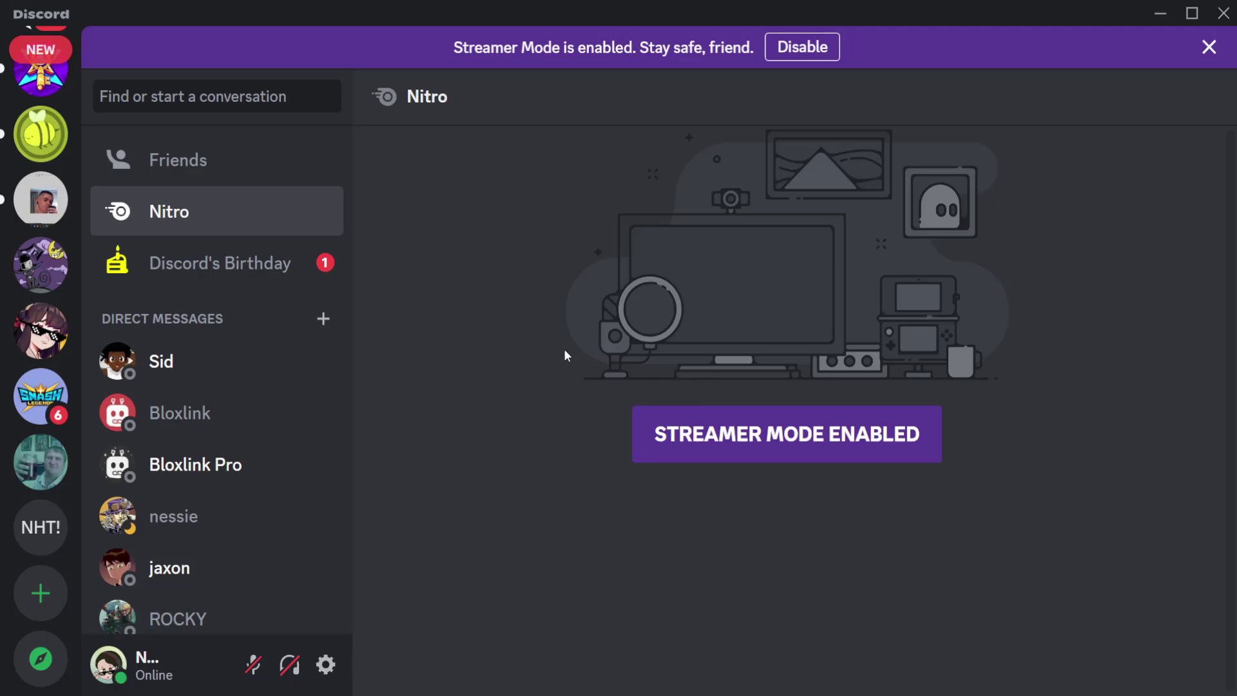
scroll(41, 406, "down", 5)
scroll(41, 454, "up", 5)
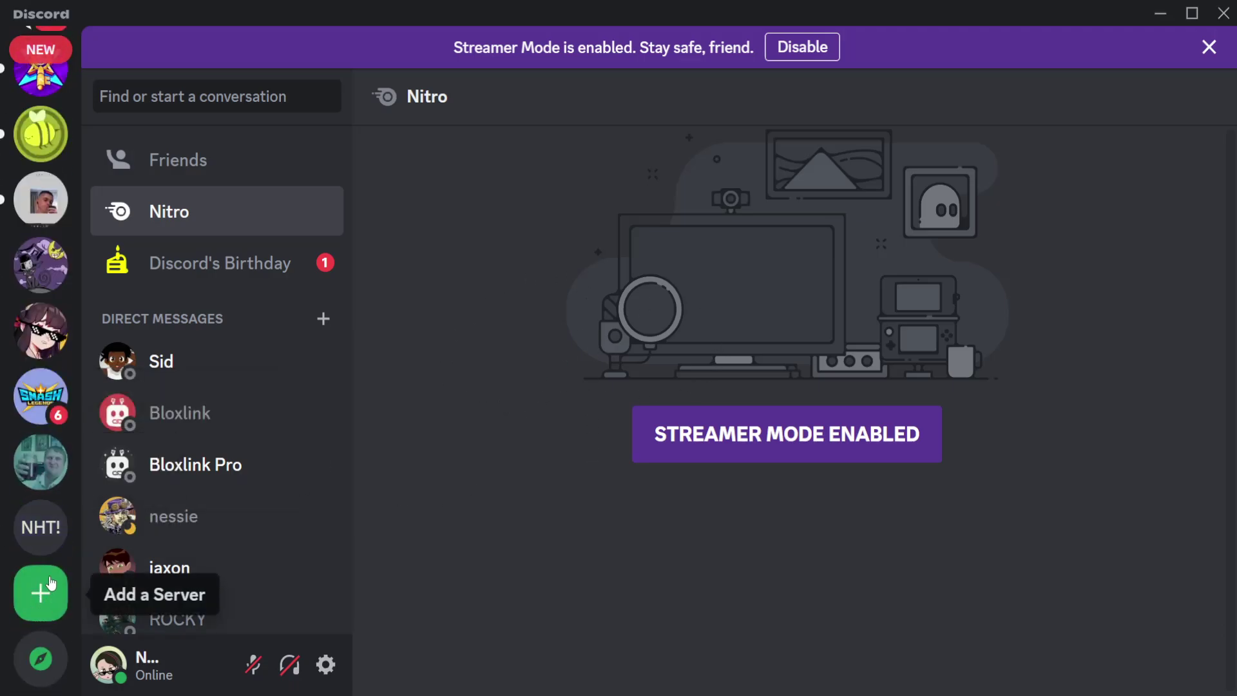
Open the Add a Server dialog from the server list
left_click(33, 606)
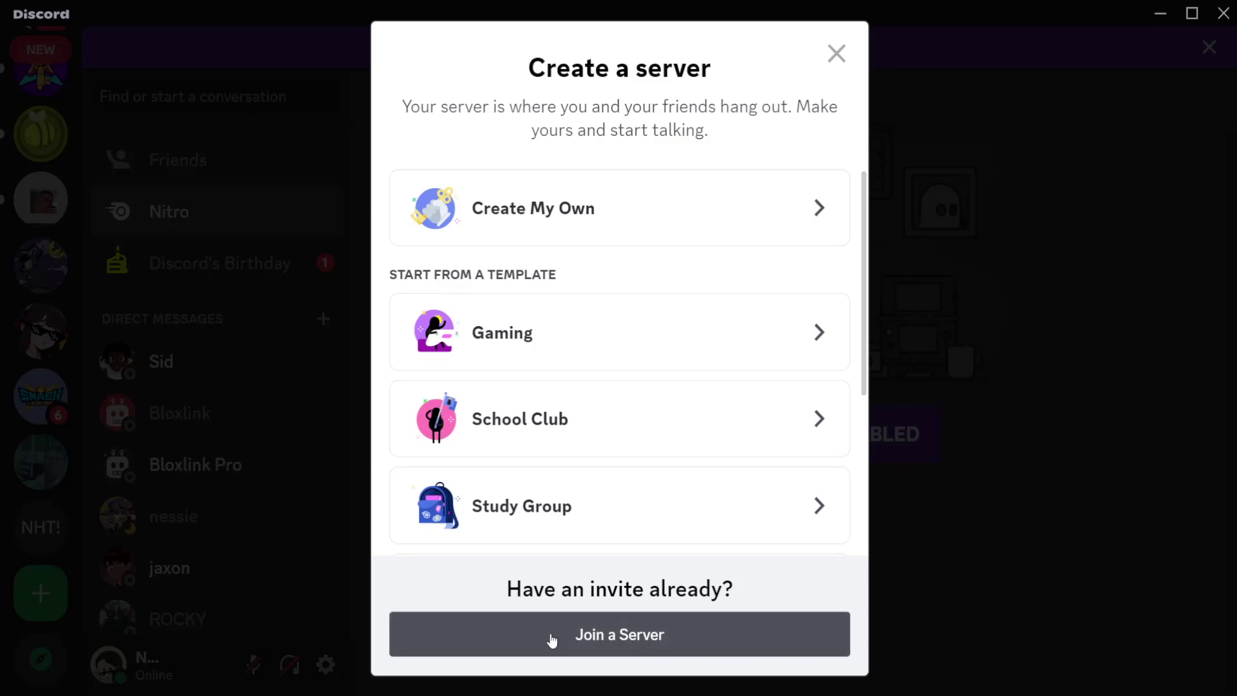
Choose Join a Server to open the invite link form
left_click(495, 644)
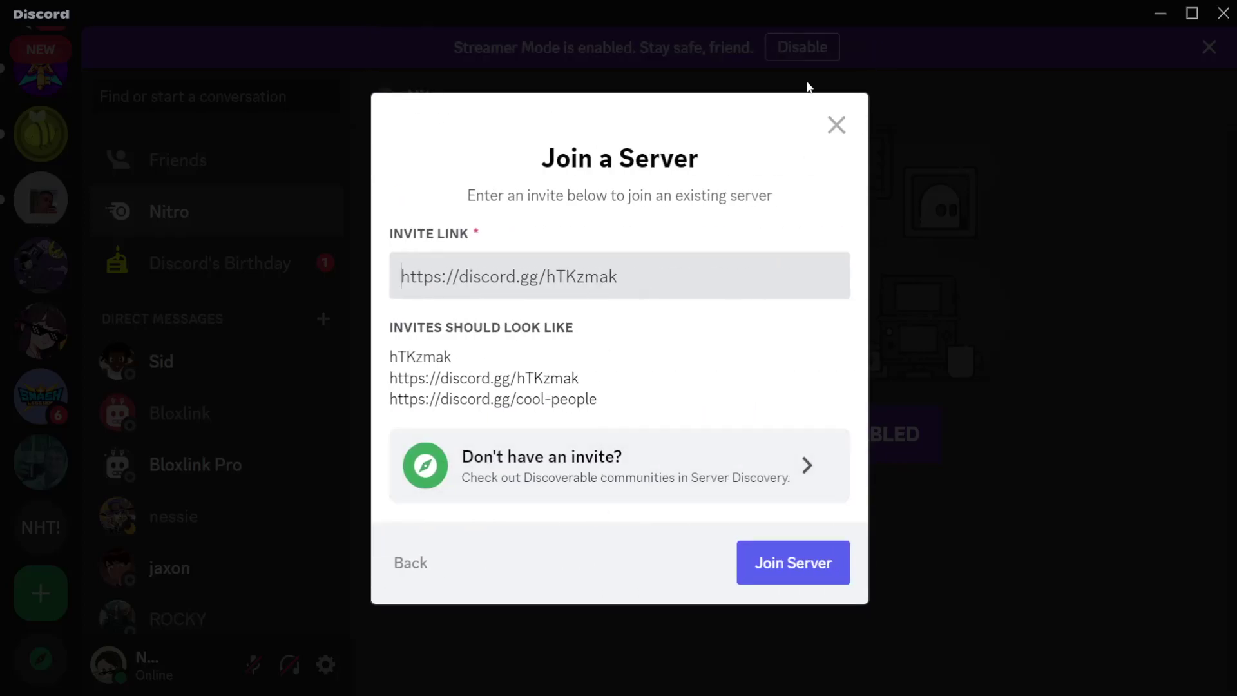
type("discord.gg/")
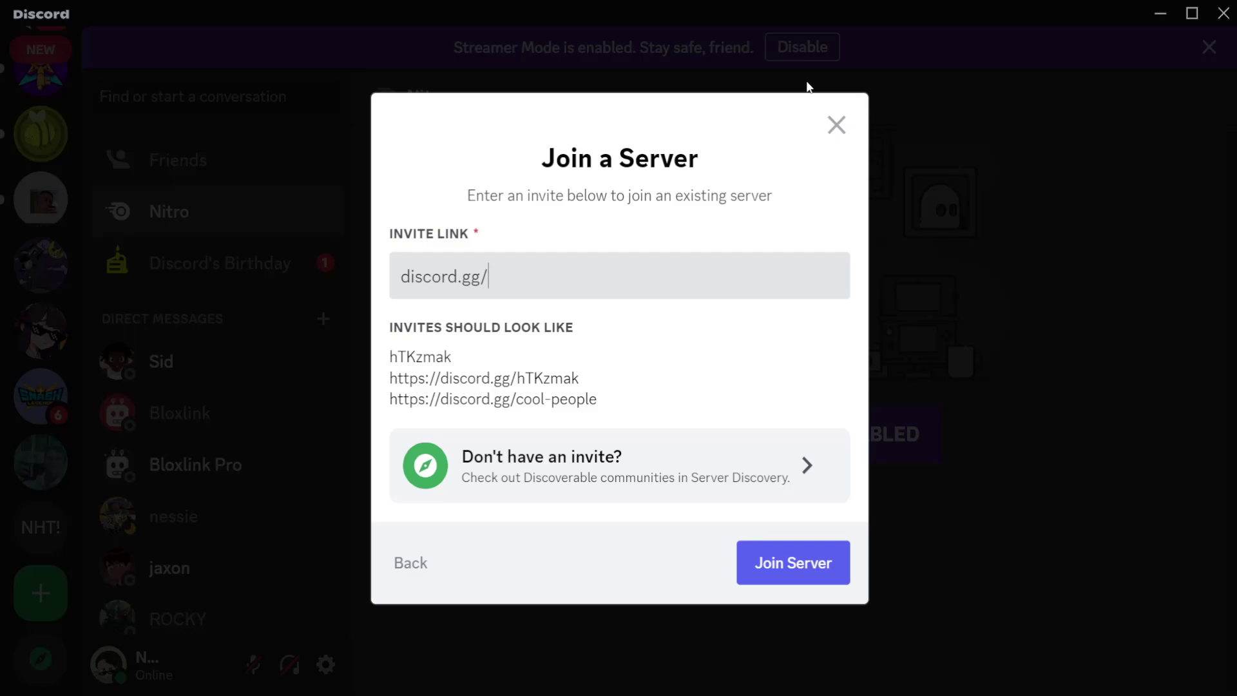
type("z")
type("fx")
type("T")
type("sa")
type("7")
type("t")
type("gv")
Join the Enclamatic server with the invite and dismiss its welcome popup
key("Return")
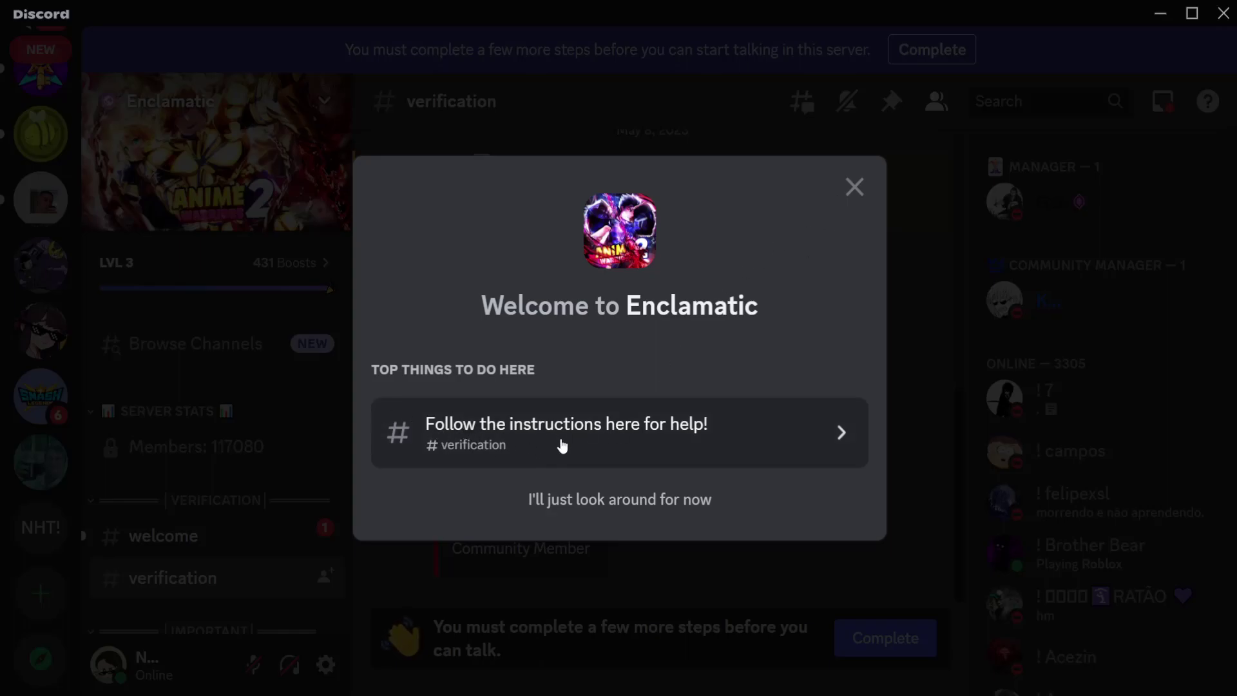
left_click(586, 445)
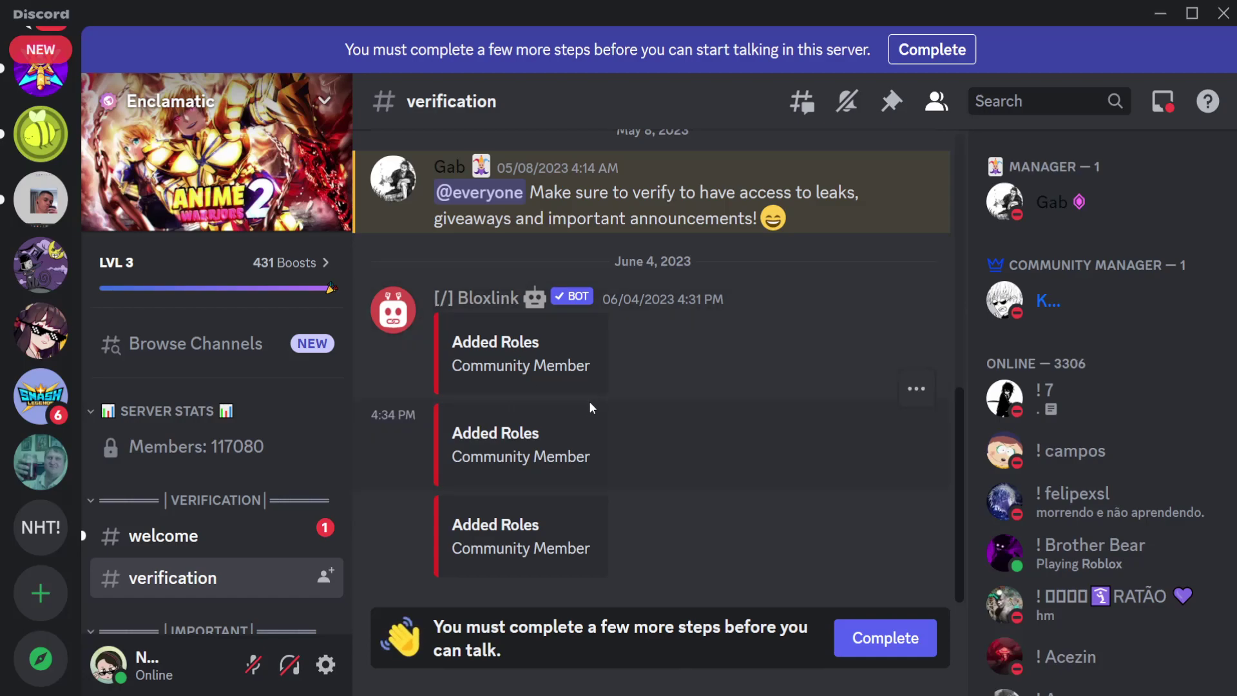
Agree to the Enclamatic rules ('I have read and agree to the rules') and submit
left_click(855, 638)
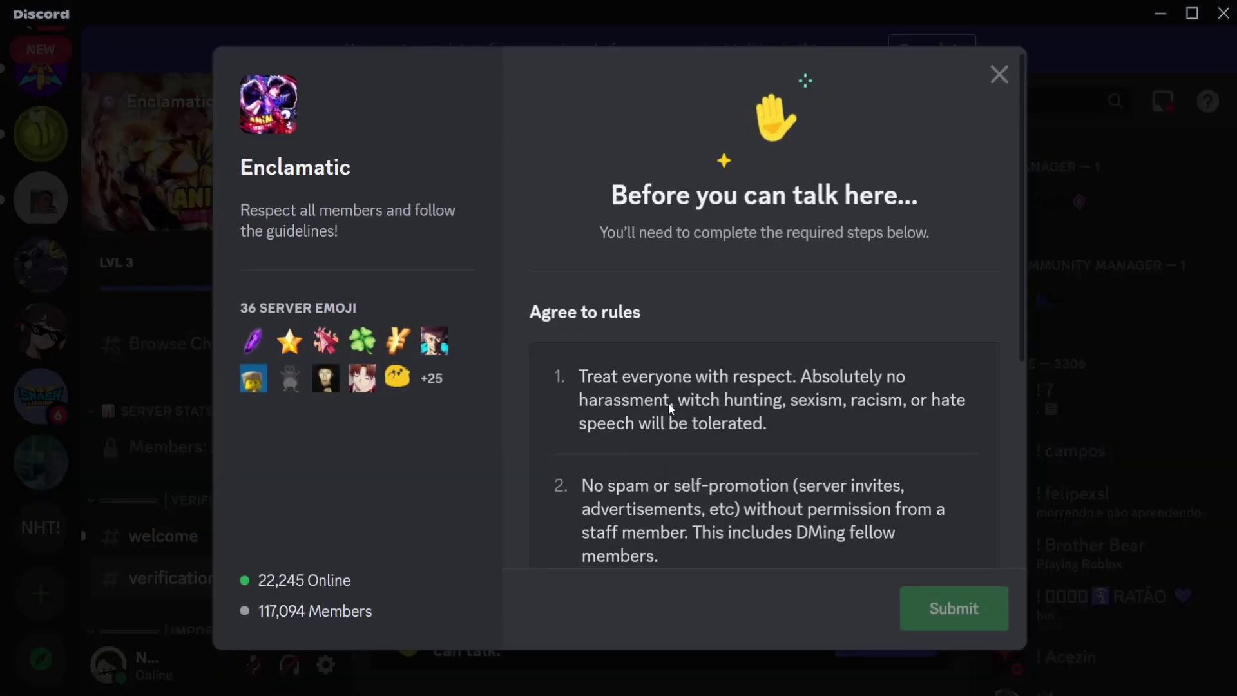
scroll(670, 400, "down", 5)
left_click(602, 529)
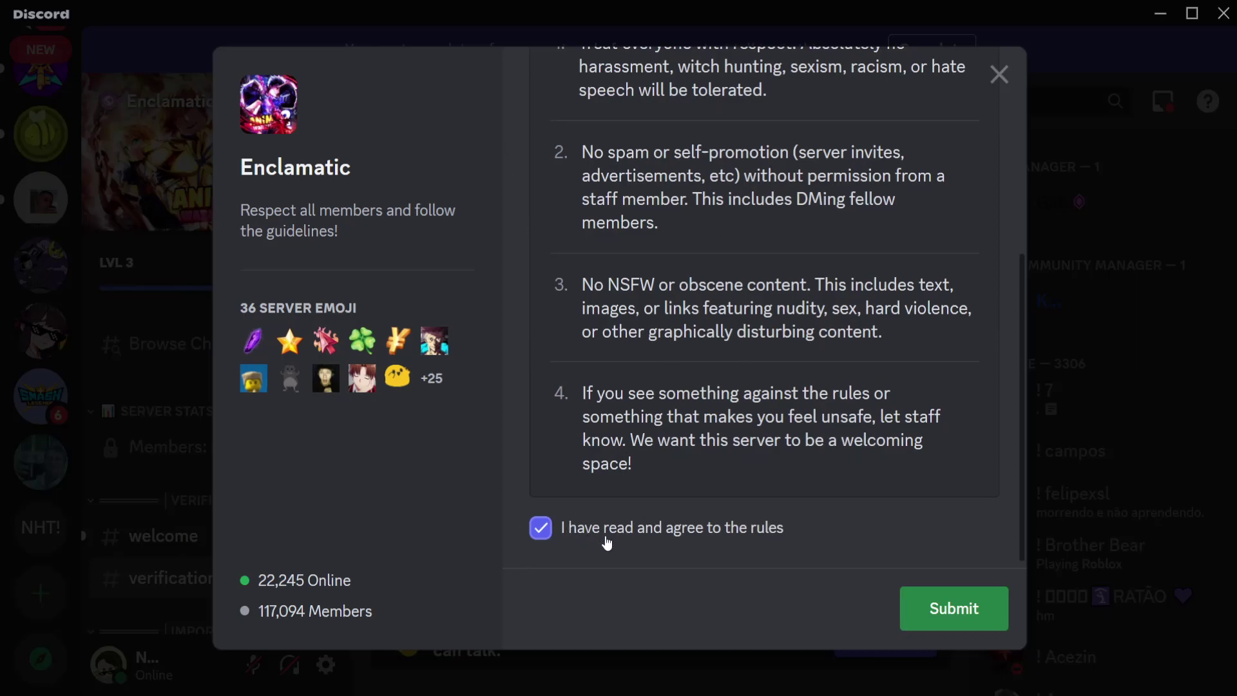
left_click(936, 619)
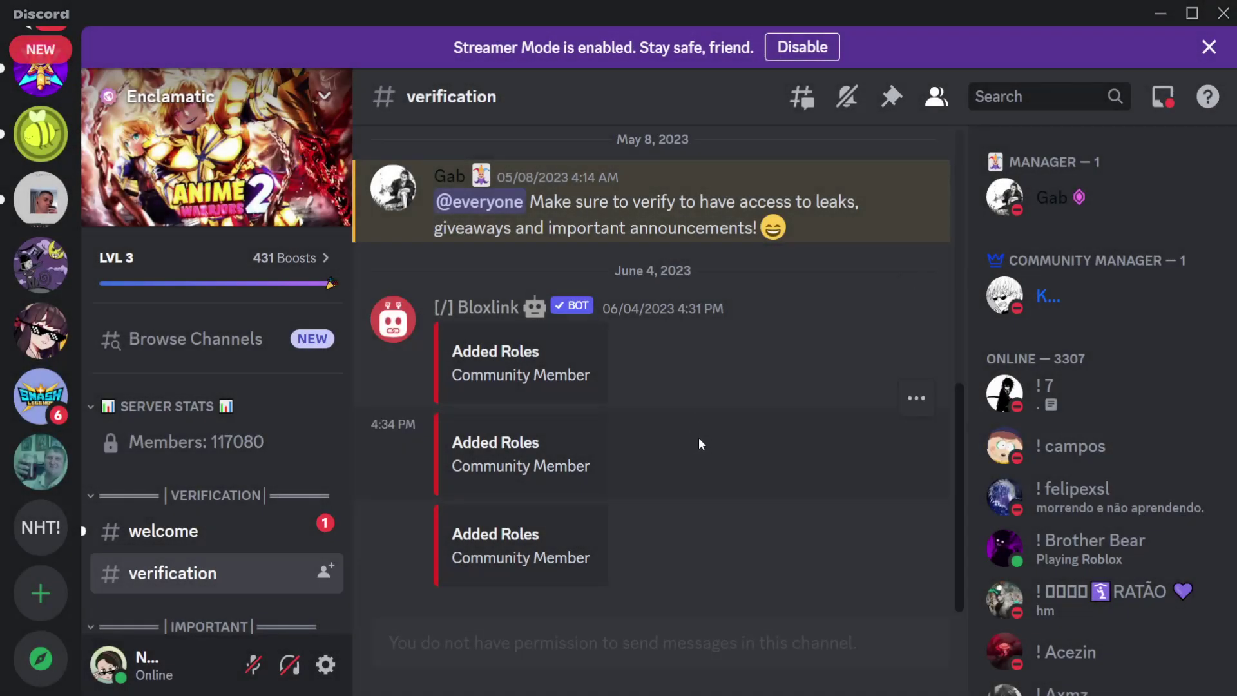